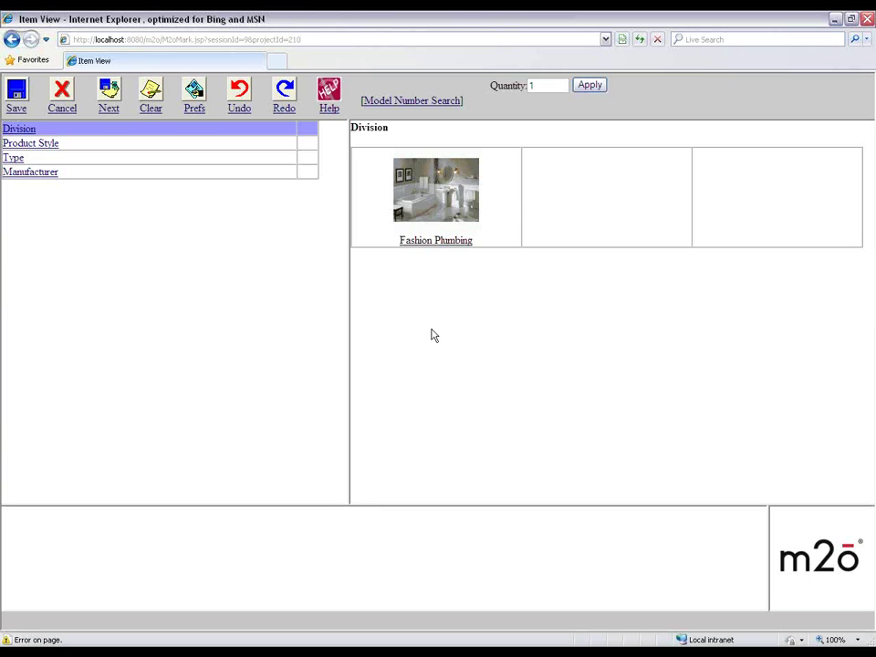
Step: Choose the Fashion Plumbing division, the Vanity Tops product style and the Vanity Top with Bowl Cut Out type
left_click(439, 242)
left_click(42, 145)
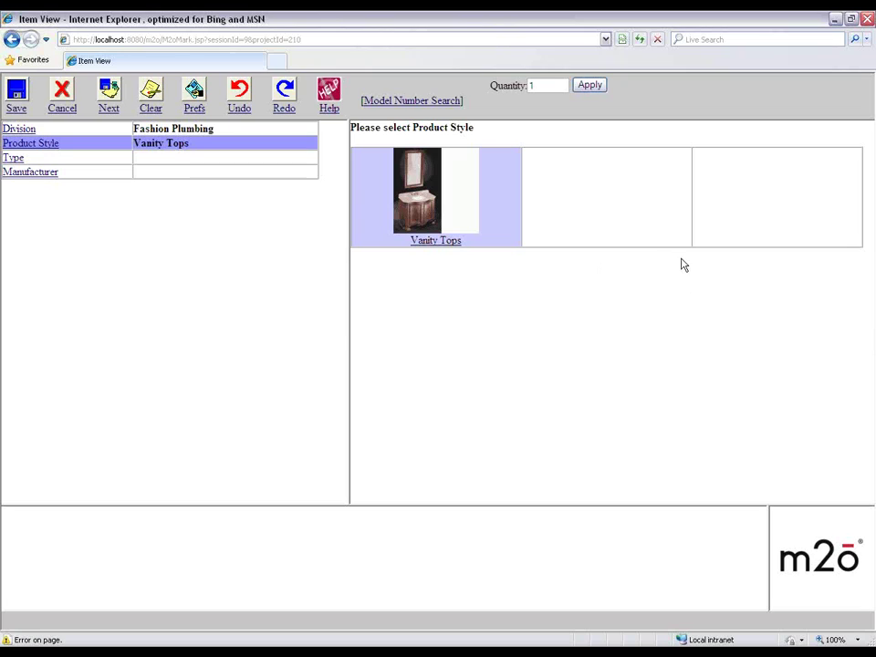
left_click(435, 242)
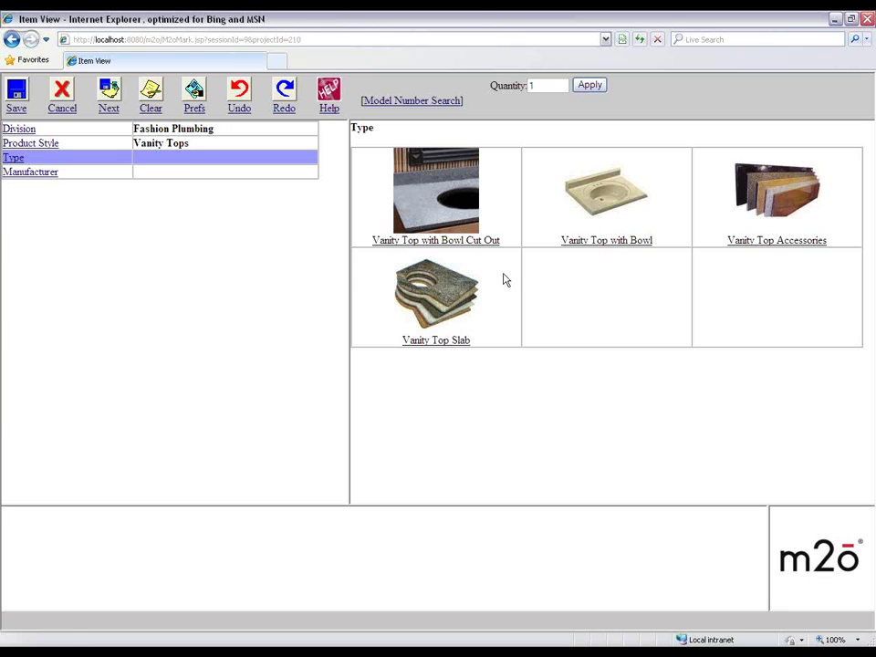
left_click(444, 239)
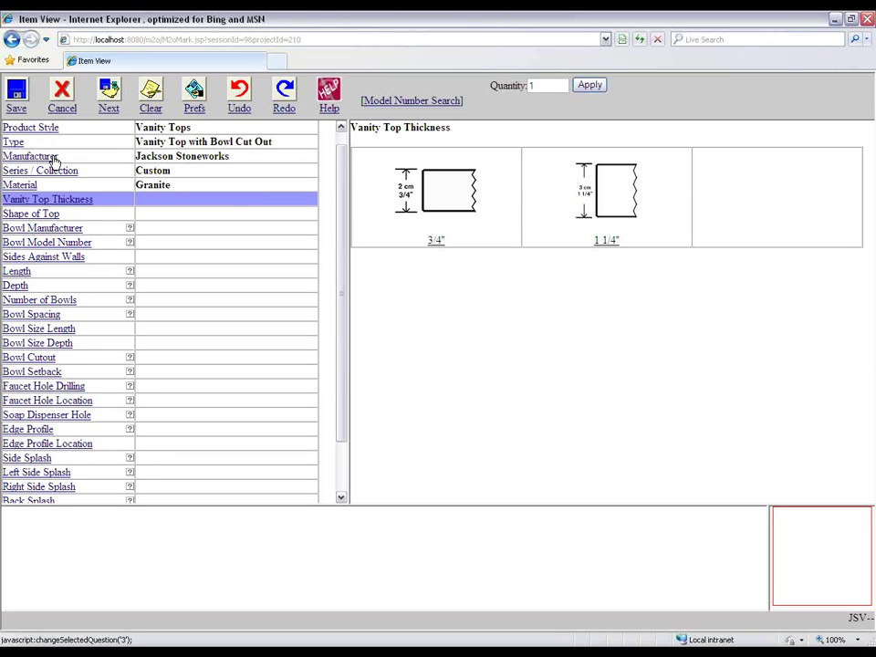
Step: Review the manufacturer and series options, reselecting Jackson Stoneworks and the Custom collection
left_click_drag(231, 157, 3, 157)
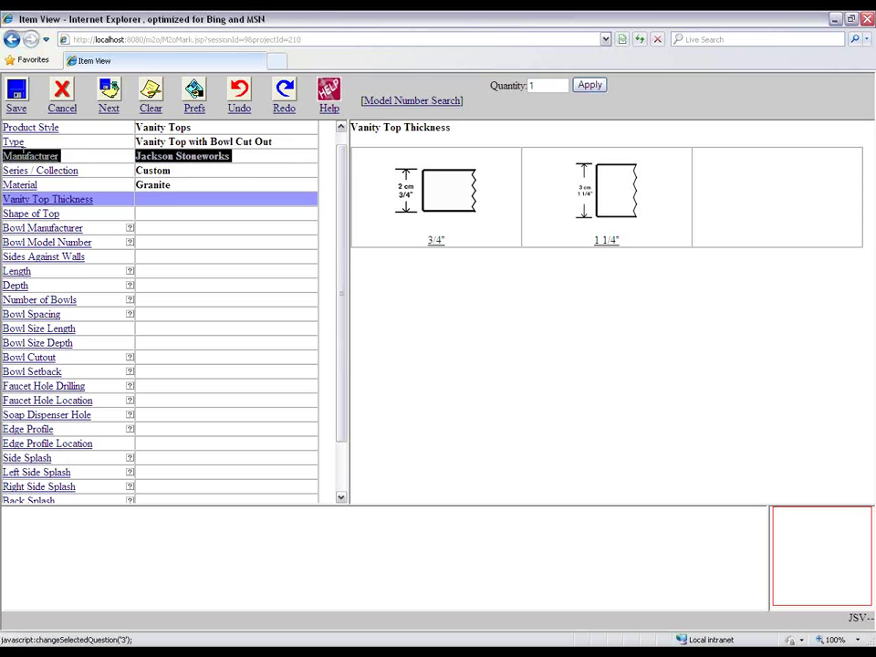
left_click(50, 156)
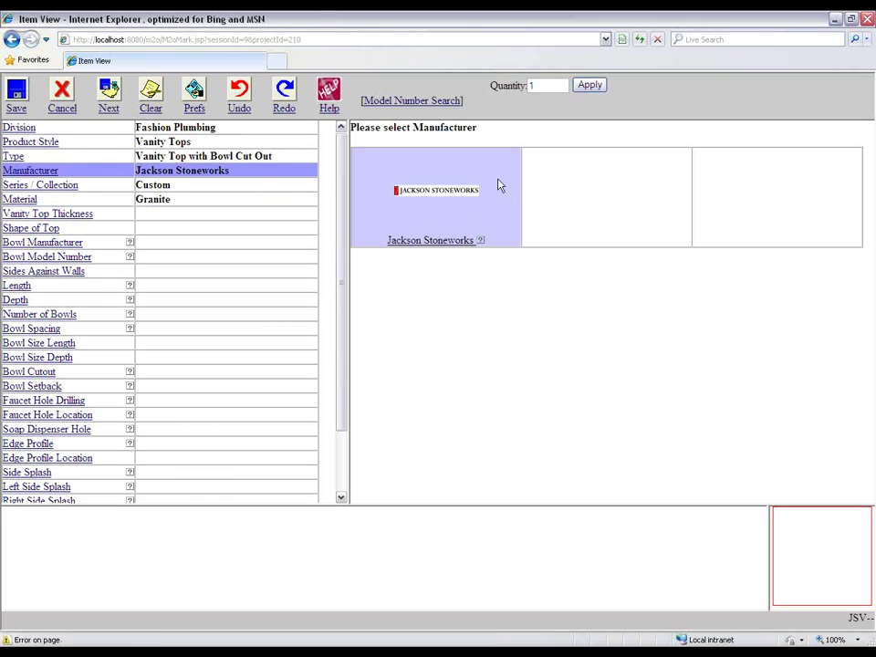
left_click(422, 240)
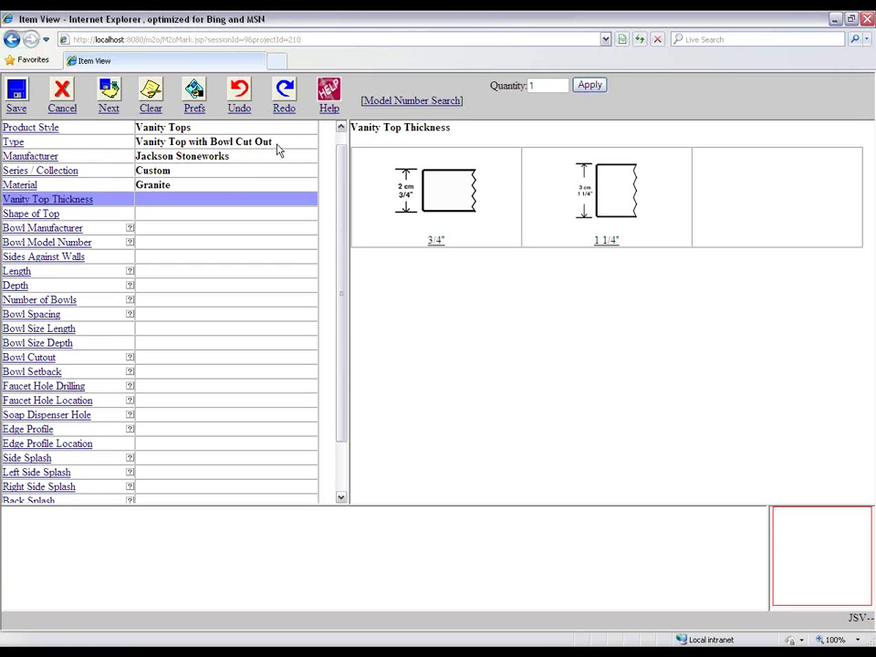
left_click_drag(274, 143, 5, 109)
left_click(191, 179)
double_click(167, 170)
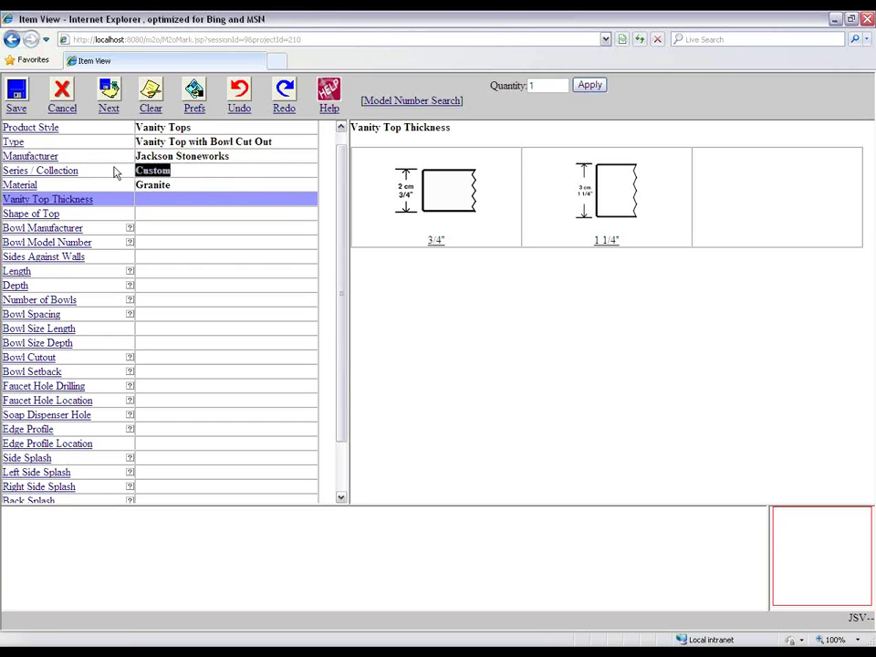
left_click(57, 173)
left_click(430, 243)
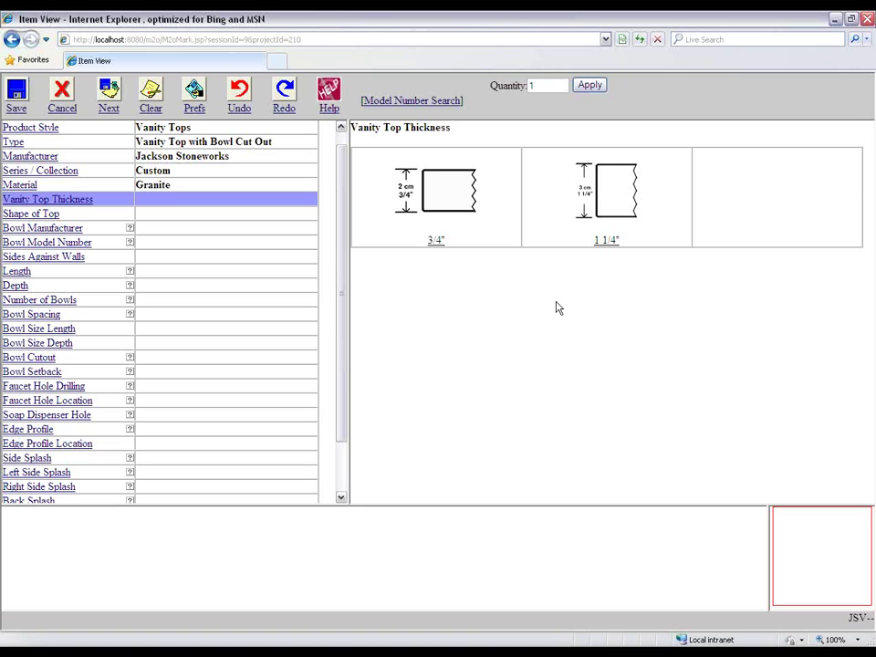
Step: Choose a 1 1/4" thick rectangular top and enter Decolav as the custom bowl manufacturer
left_click(614, 225)
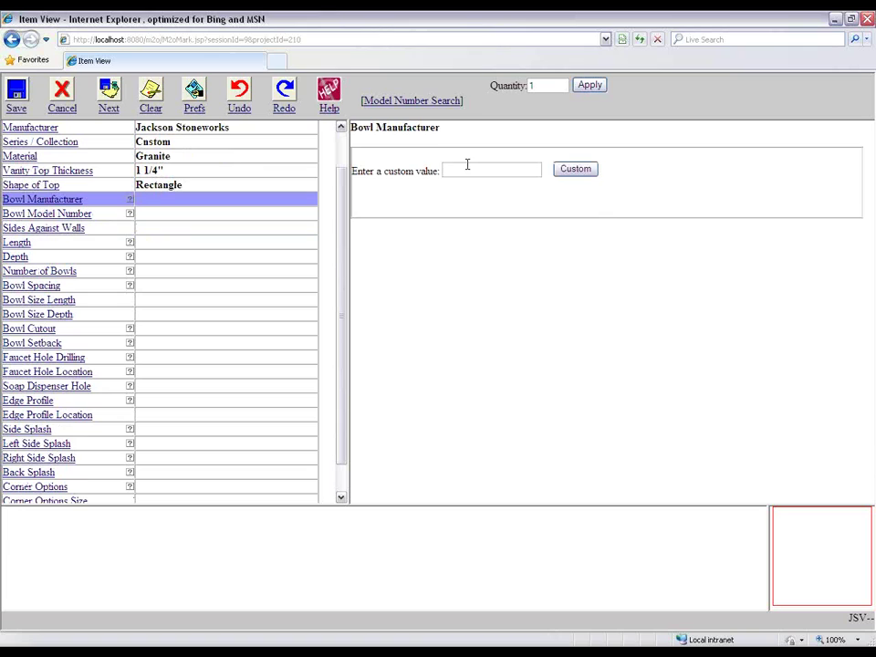
type("De")
type("cor")
type("av")
left_click(577, 172)
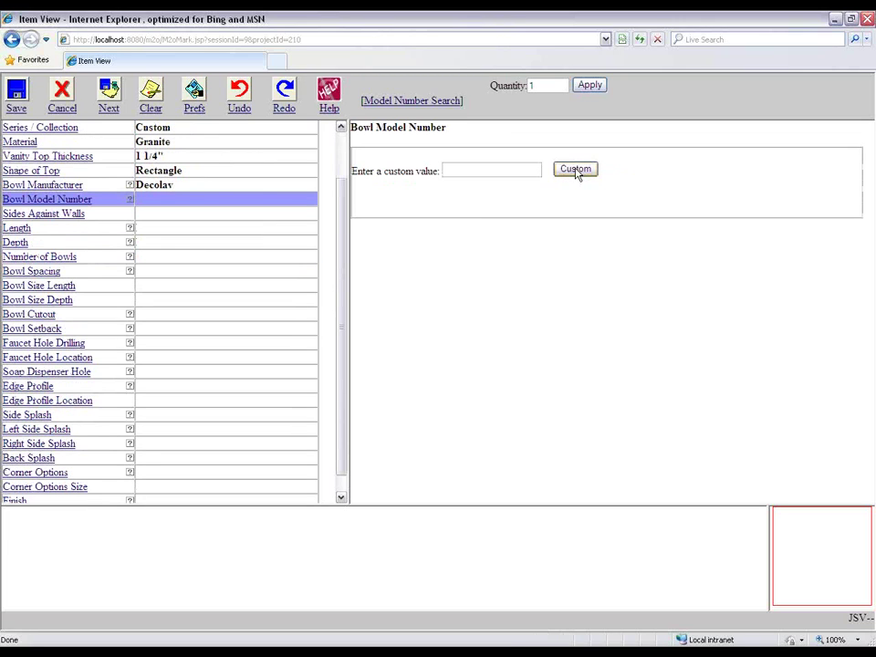
Step: Enter 12345 as the bowl model number and set the sides against walls to Right
left_click(465, 167)
type("12345")
left_click(576, 176)
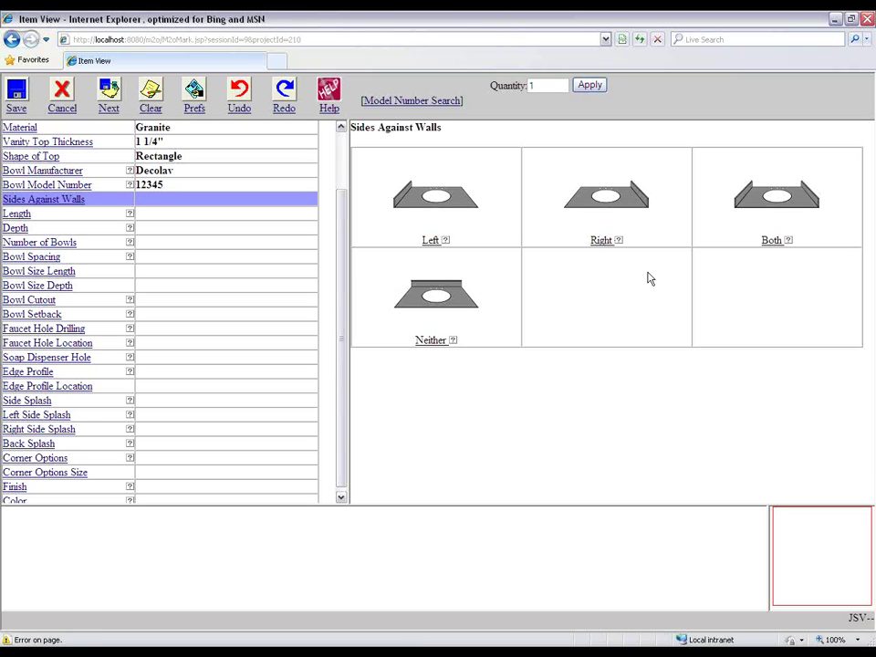
left_click(601, 242)
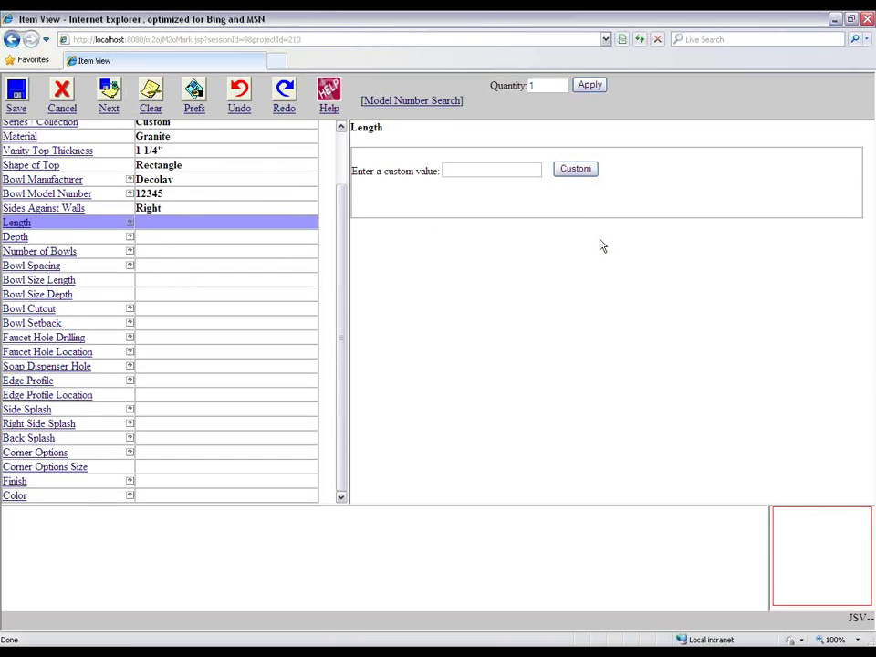
Step: Set the vanity top's length to 43 and its depth to 22.5 inches as custom values
left_click(461, 172)
type("43")
left_click(576, 172)
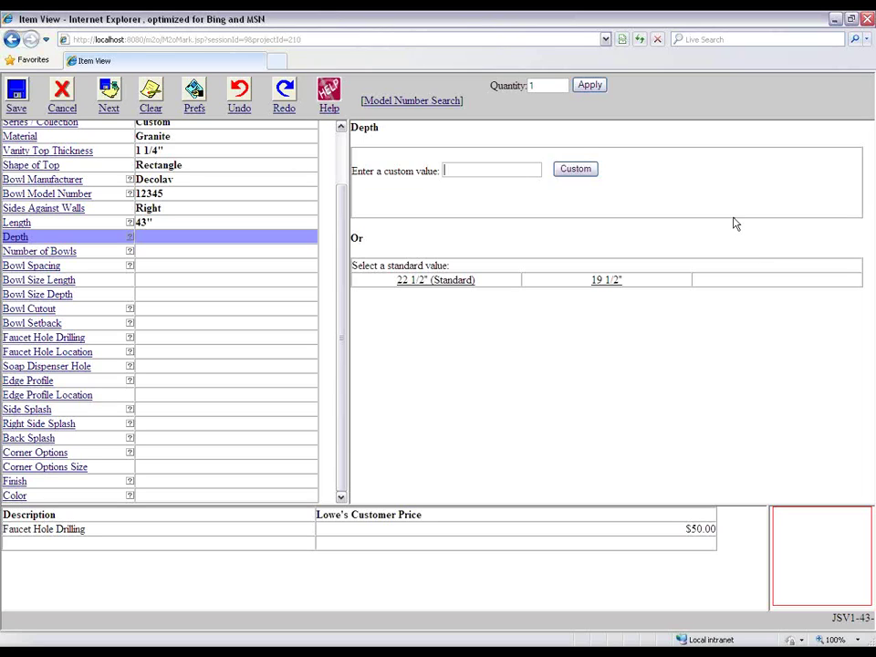
type("22.5")
double_click(452, 170)
left_click(474, 180)
left_click_drag(444, 170, 531, 176)
left_click(565, 171)
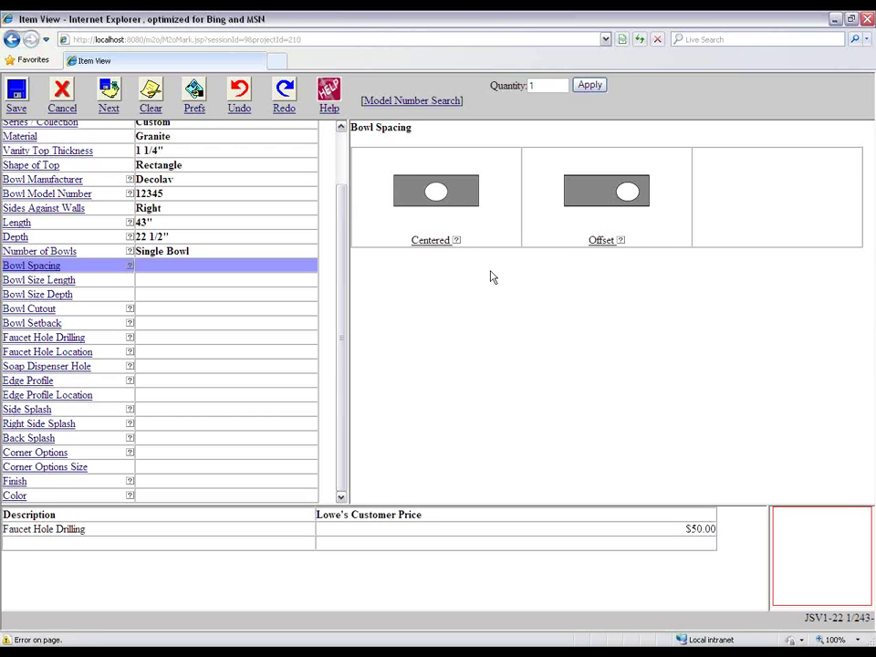
Step: Choose centered bowl spacing with a Bowl Vessel Cut Out, and a single faucet hole located at Center - 12 O'Clock
left_click(432, 243)
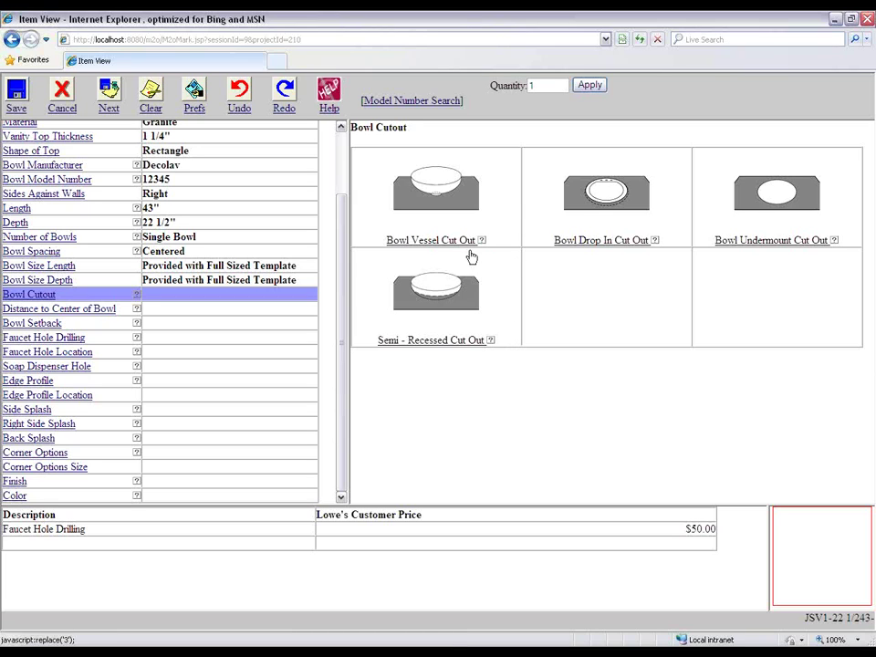
left_click(434, 243)
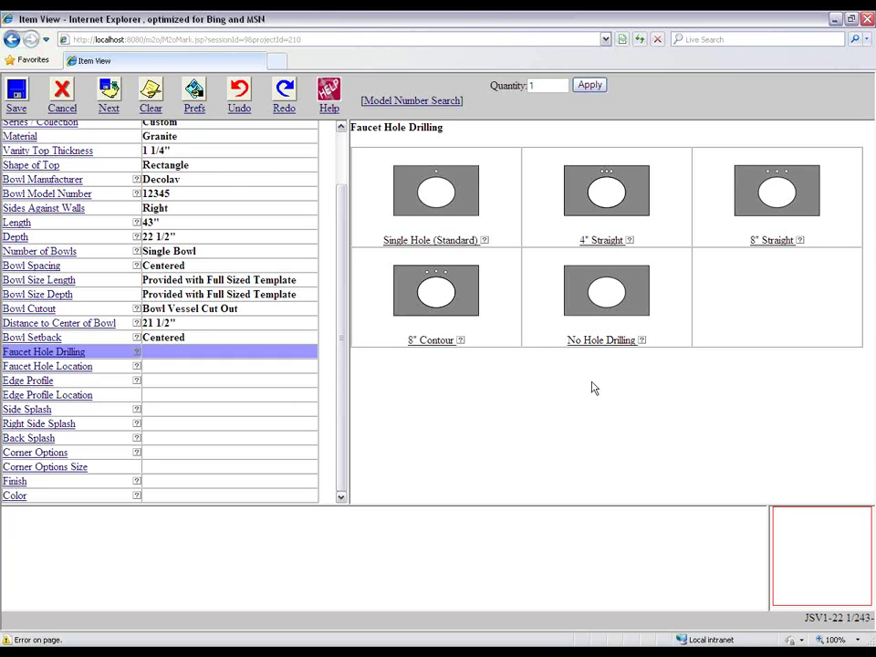
left_click(435, 241)
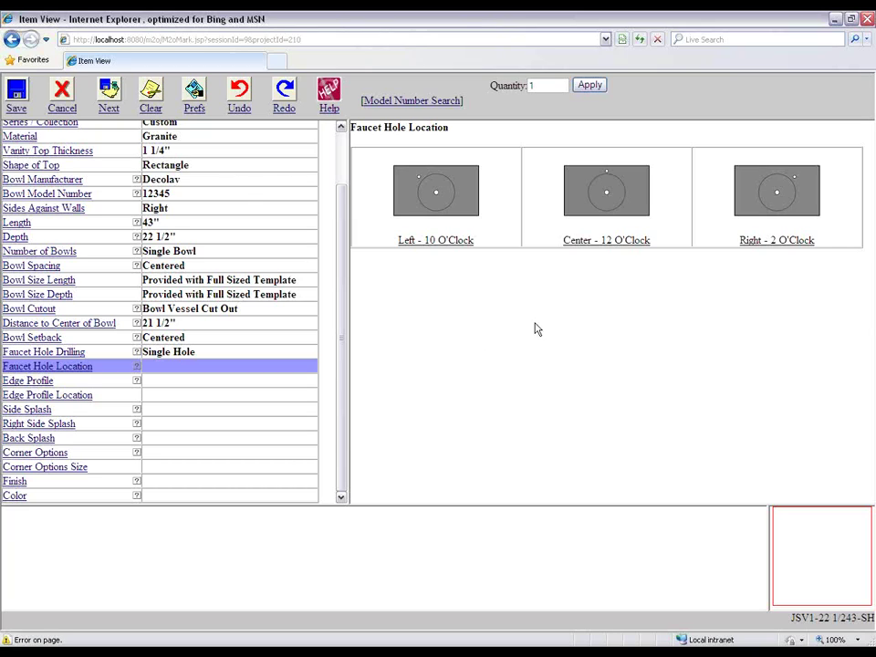
left_click(607, 213)
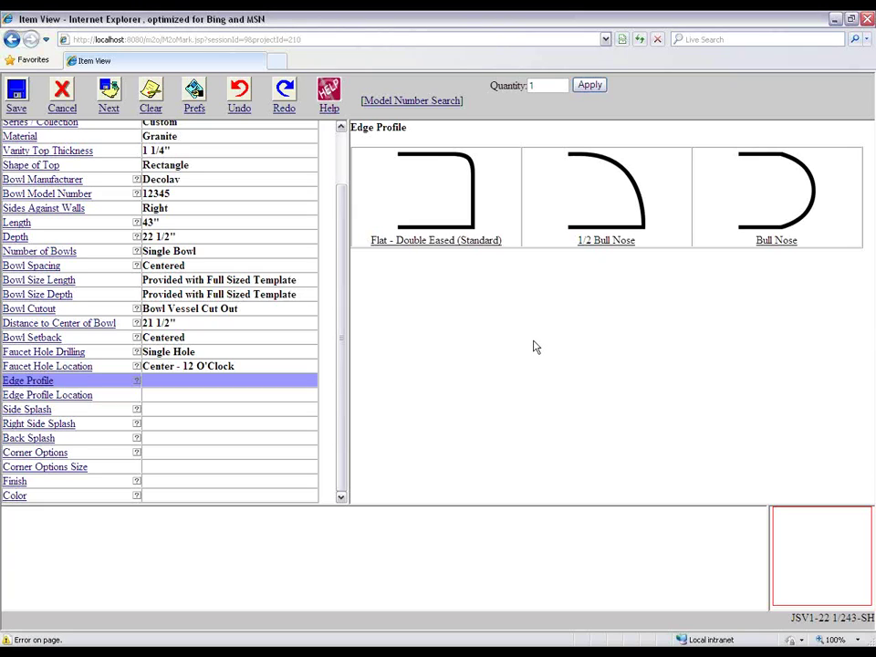
Step: Choose the Flat - Double Eased edge profile and apply it to the Front and Left sides, checking the wall side selection
left_click(436, 243)
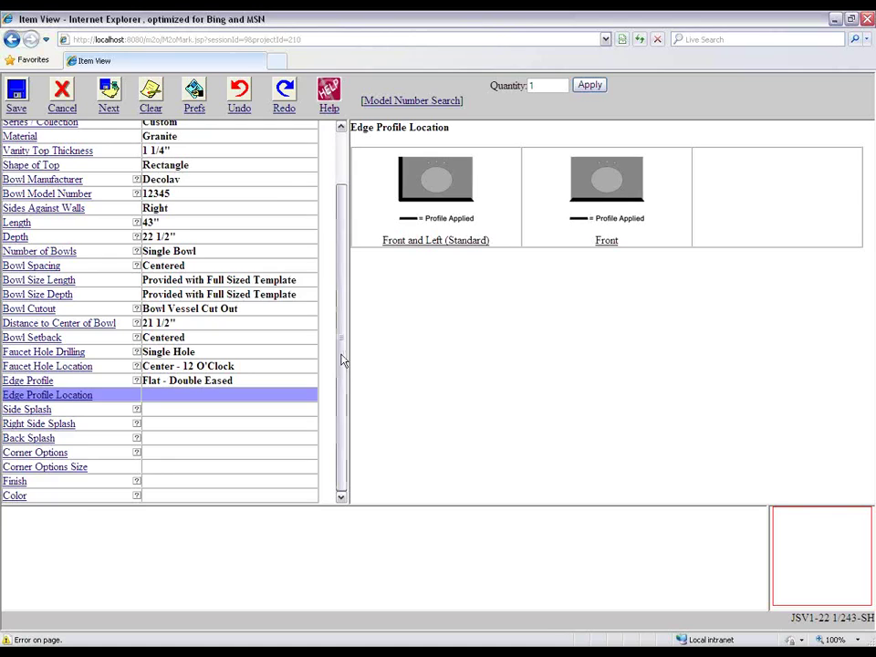
left_click_drag(344, 354, 344, 250)
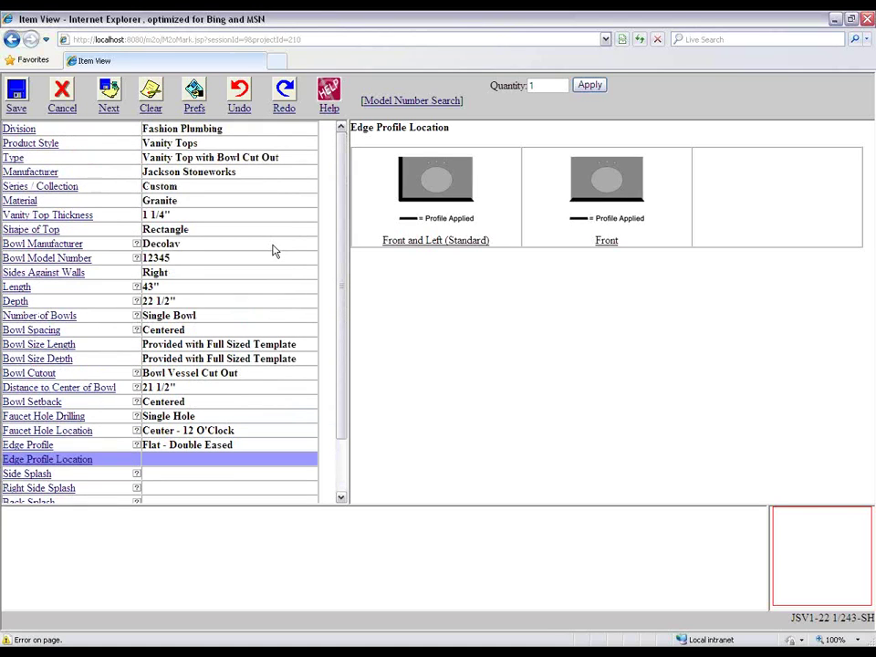
left_click_drag(173, 274, 32, 277)
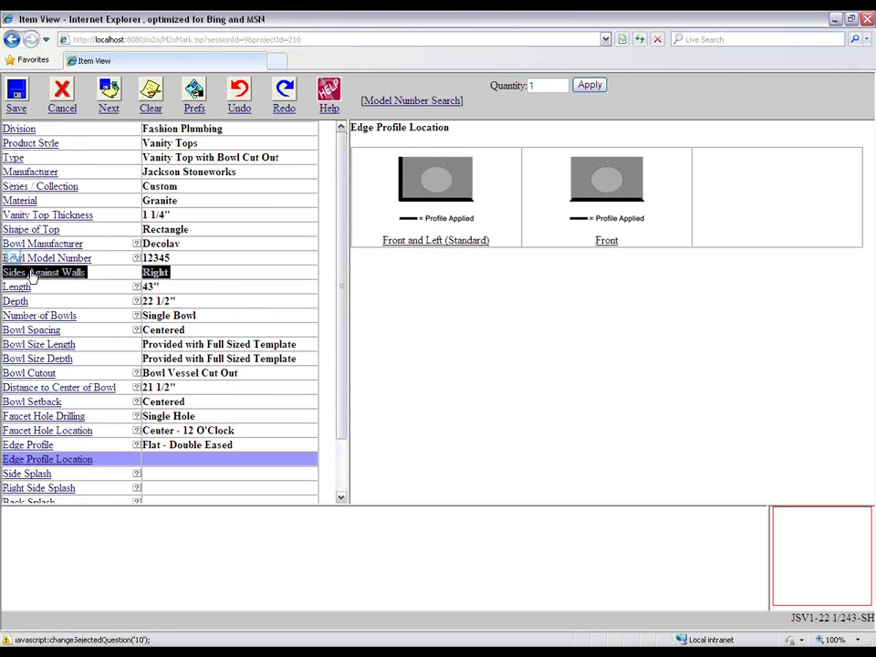
left_click(159, 278)
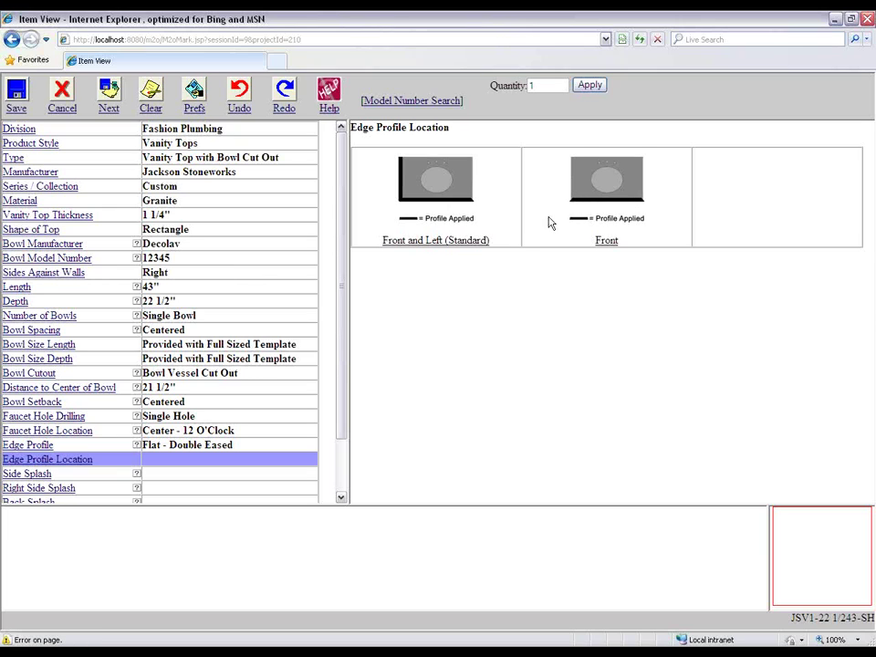
left_click_drag(345, 246, 409, 299)
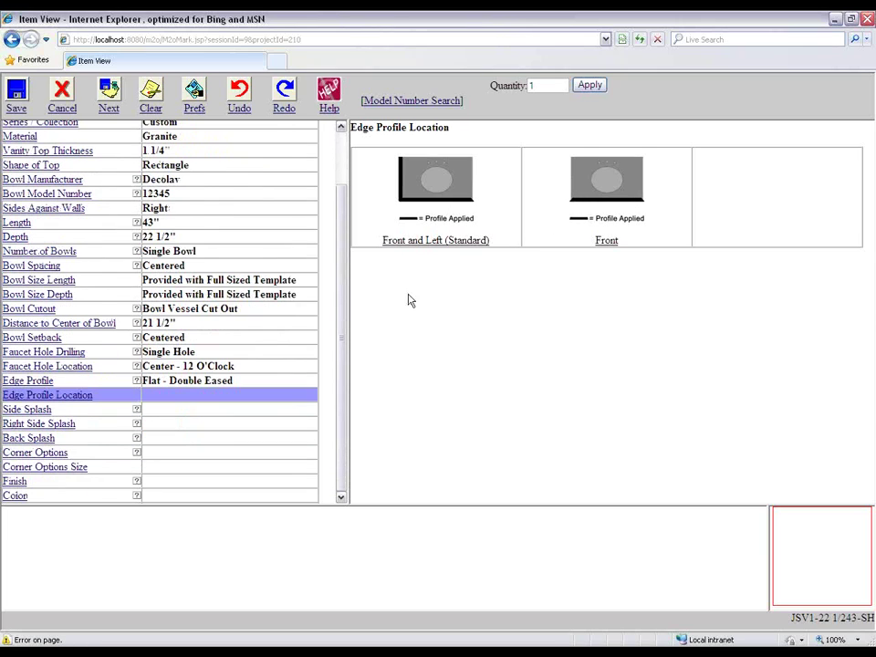
left_click(444, 241)
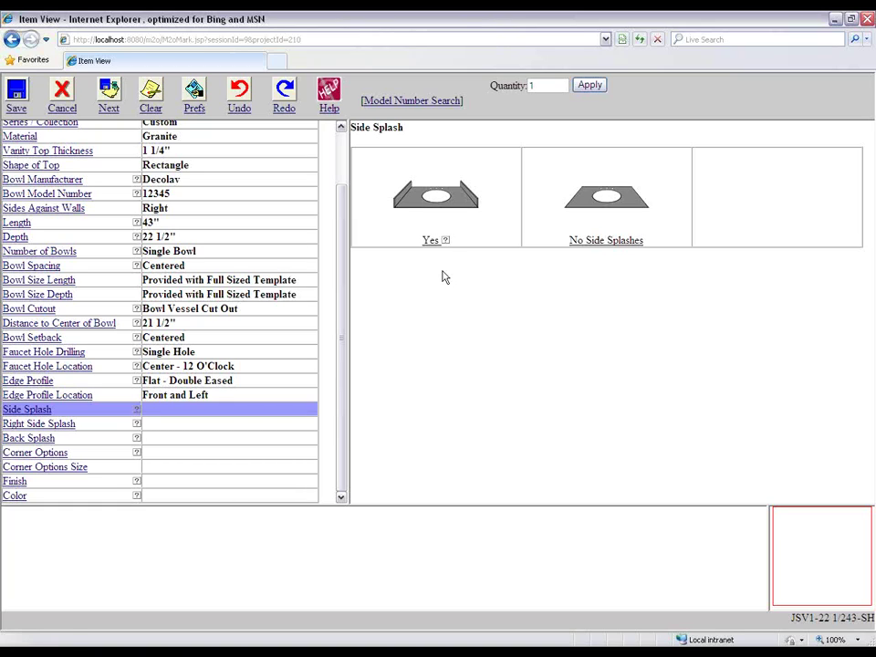
Step: Include a side splash with a 4" Loose Side Splash on the right and a Loose 4" Backsplash
left_click(430, 240)
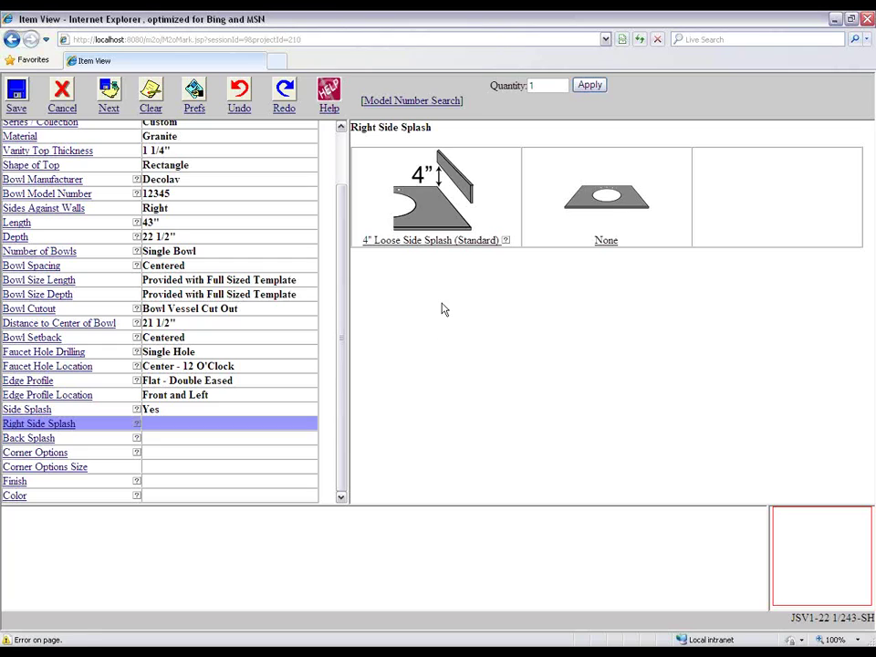
left_click(435, 239)
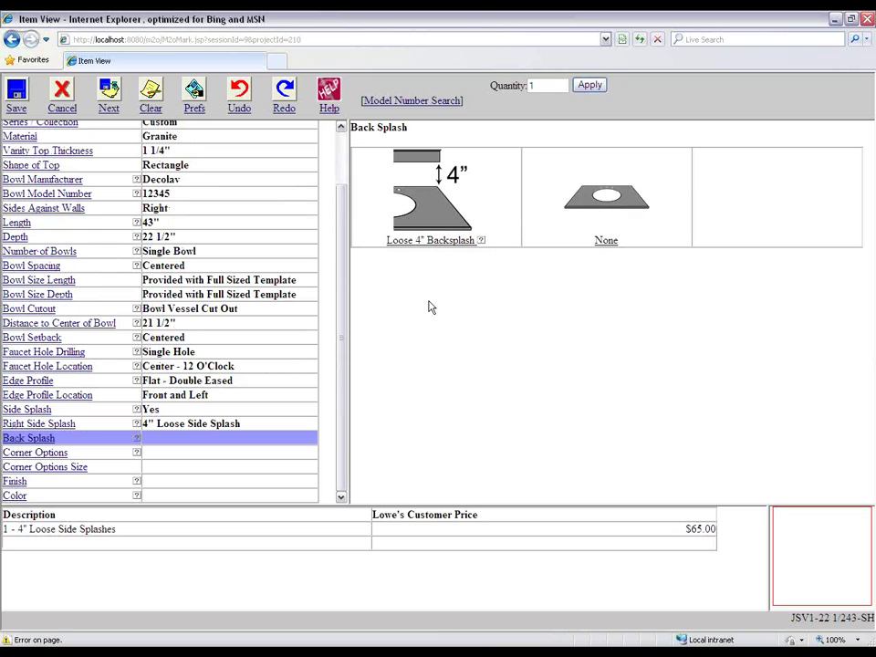
left_click(433, 239)
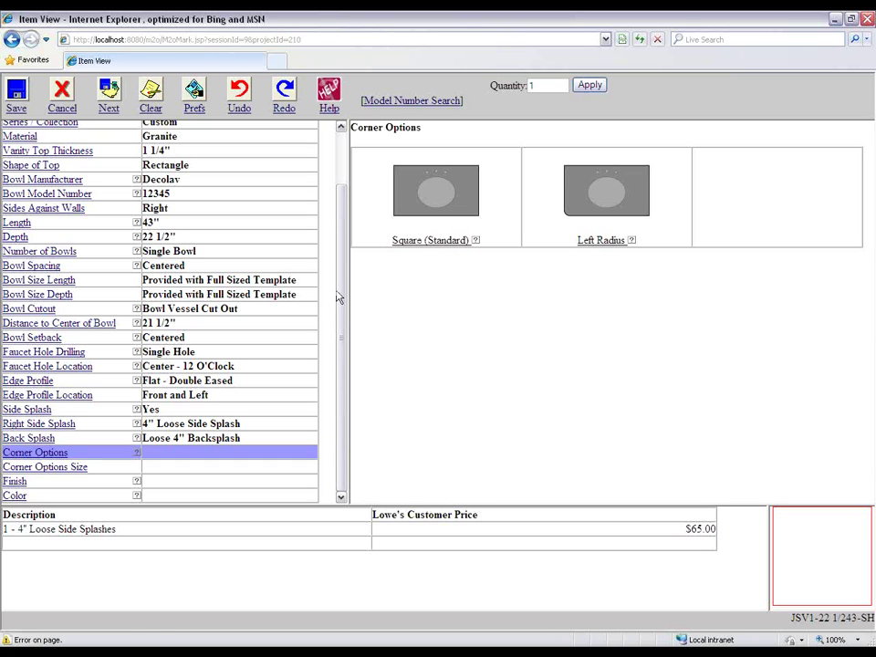
Step: Check the side against the wall and choose the standard Square corner option
left_click_drag(180, 214, 14, 206)
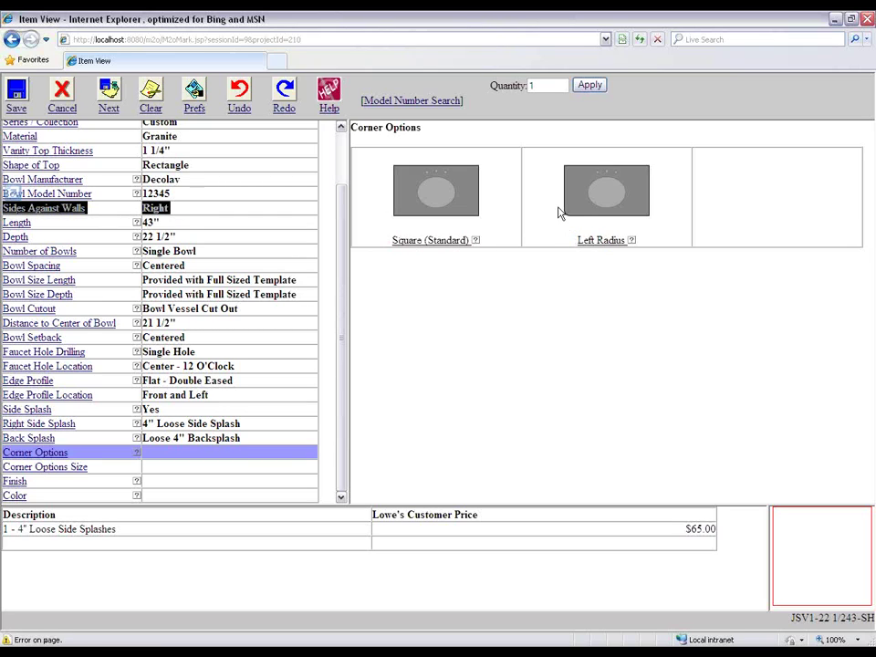
left_click(509, 288)
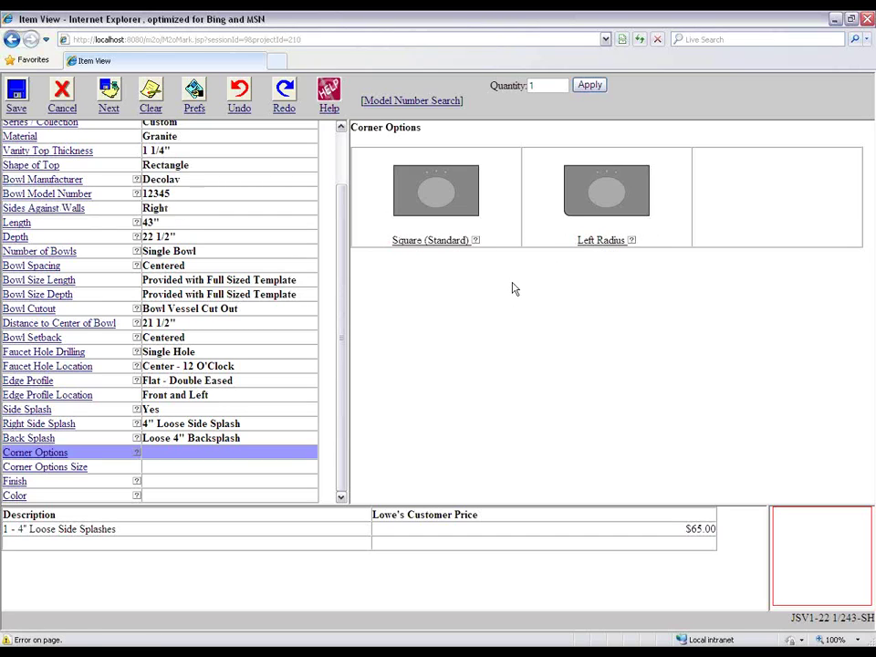
left_click(446, 238)
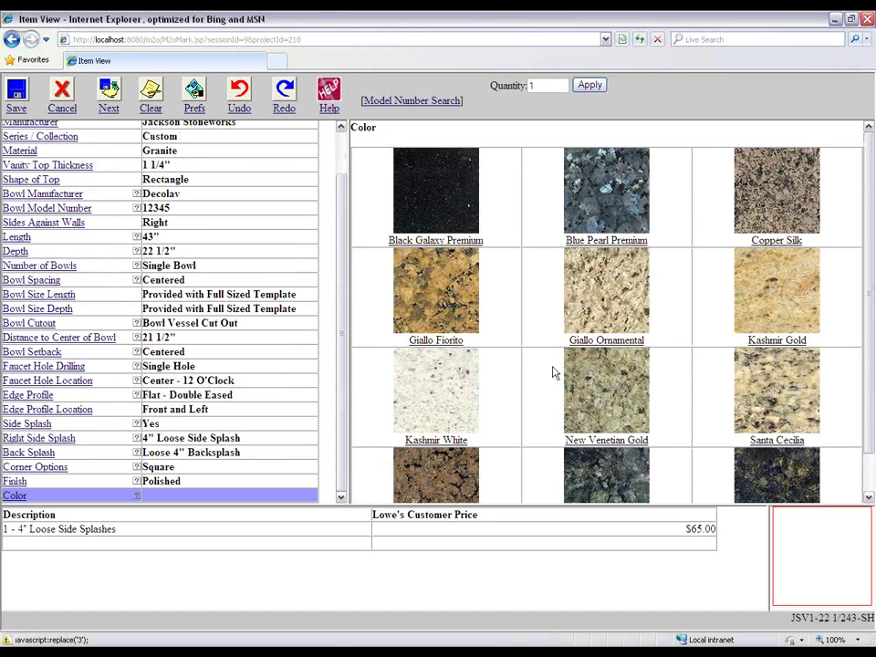
Step: Look over the available granite colors, and change the Vanity Top Thickness to 3/4"
left_click_drag(870, 356, 871, 415)
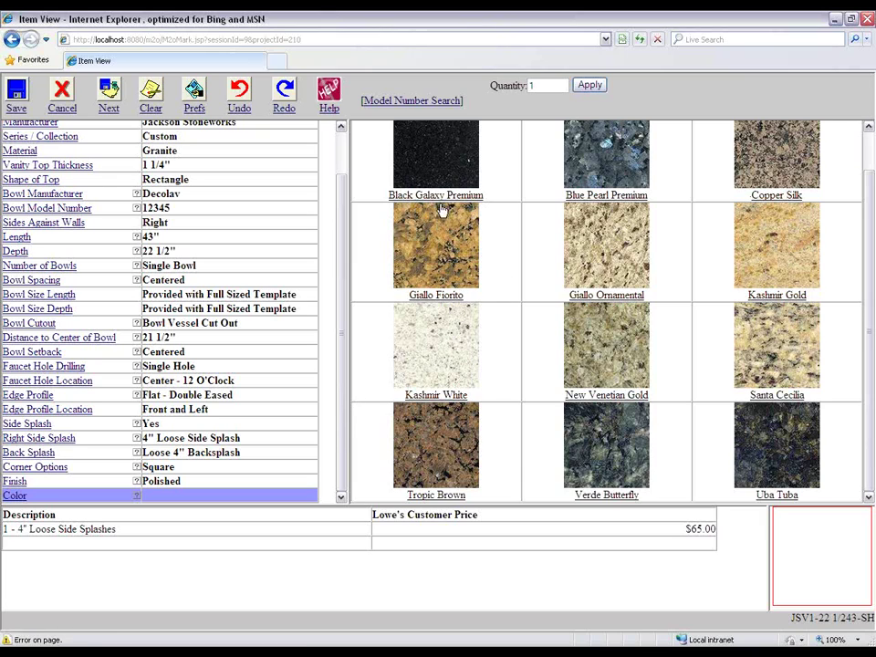
left_click_drag(342, 422, 342, 369)
left_click_drag(173, 215, 208, 221)
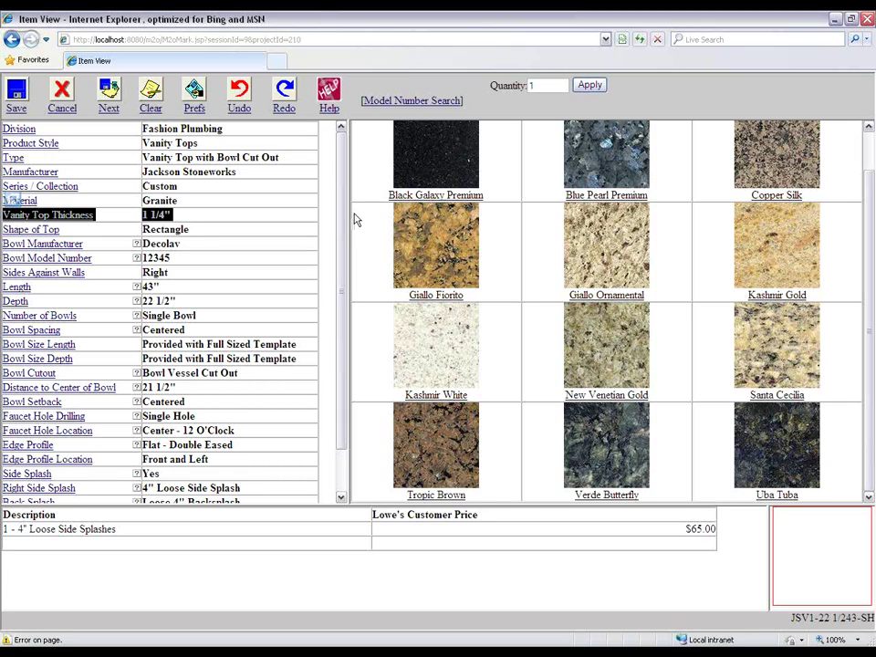
left_click(80, 220)
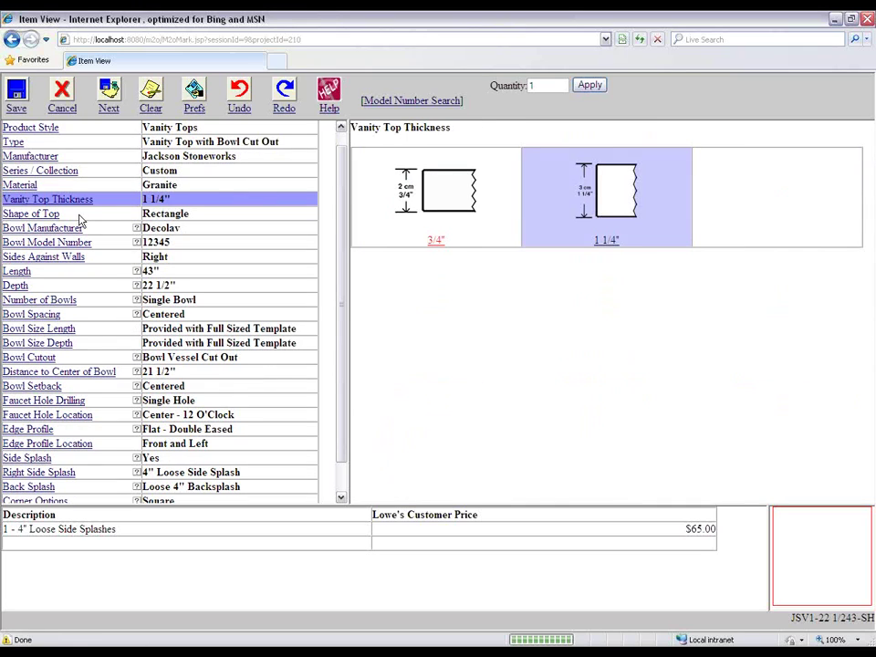
left_click(429, 221)
Step: Enter a custom length of 43 inches for the 3/4" thick top
left_click(458, 169)
type("4")
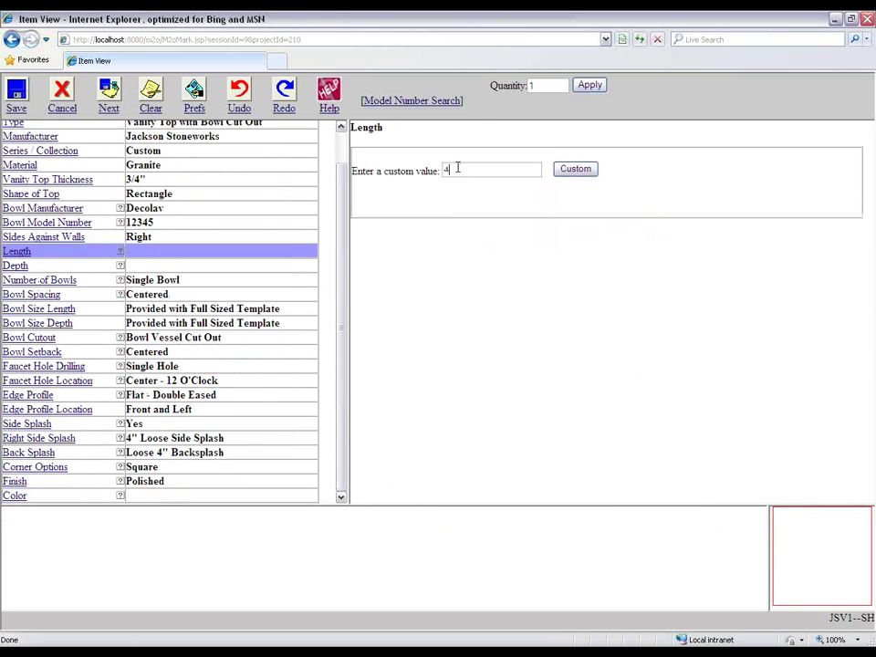
type("3")
key("Return")
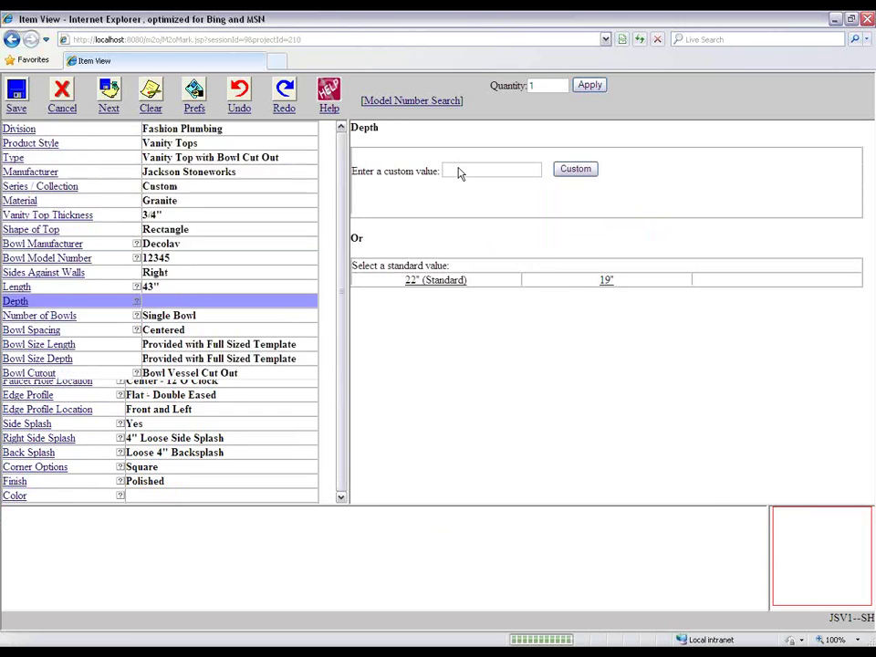
Step: Set a custom depth of 22 inches for the vanity top and choose Tan Brown as the granite color
type("22")
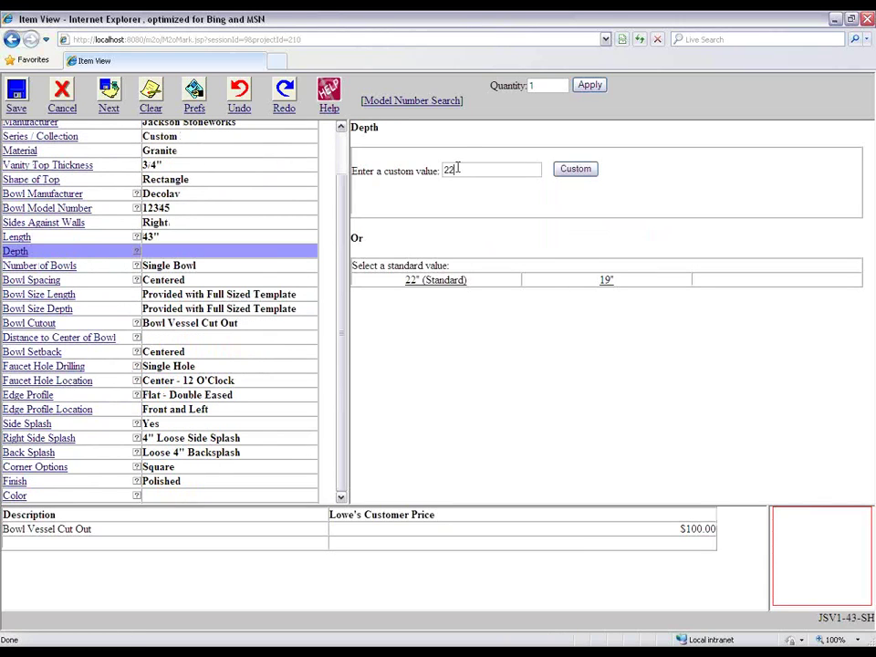
key("Return")
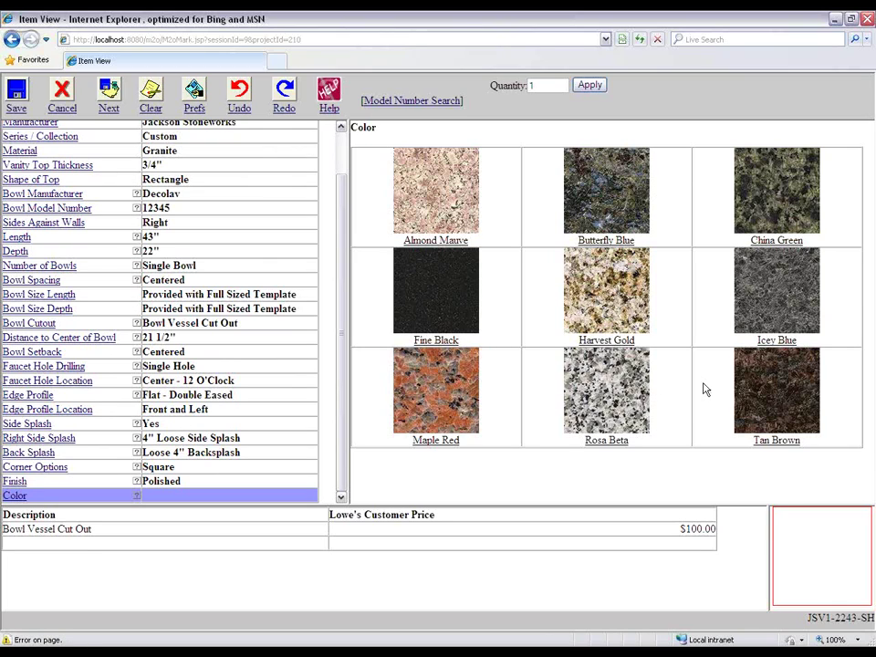
left_click(769, 394)
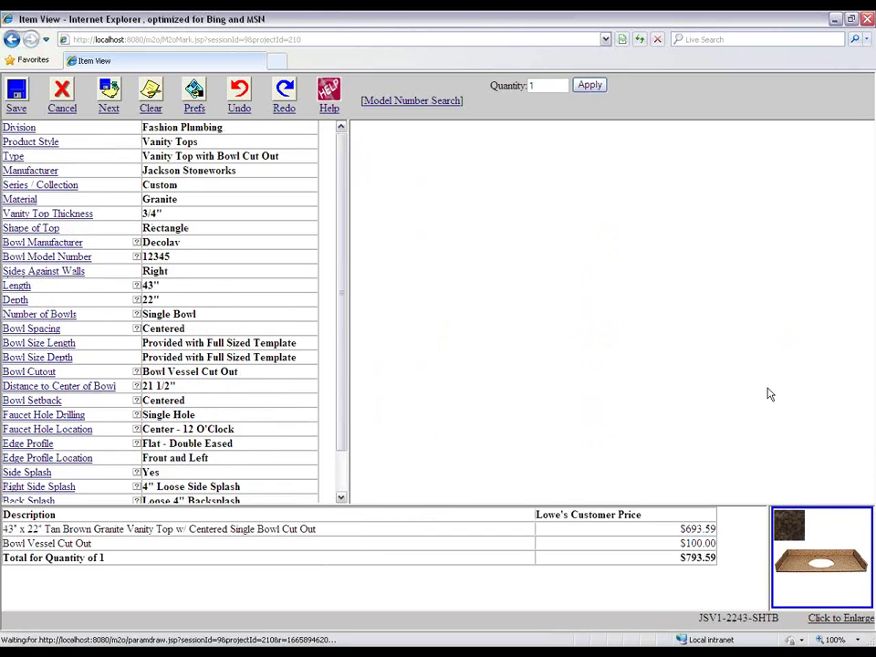
left_click_drag(338, 173, 337, 267)
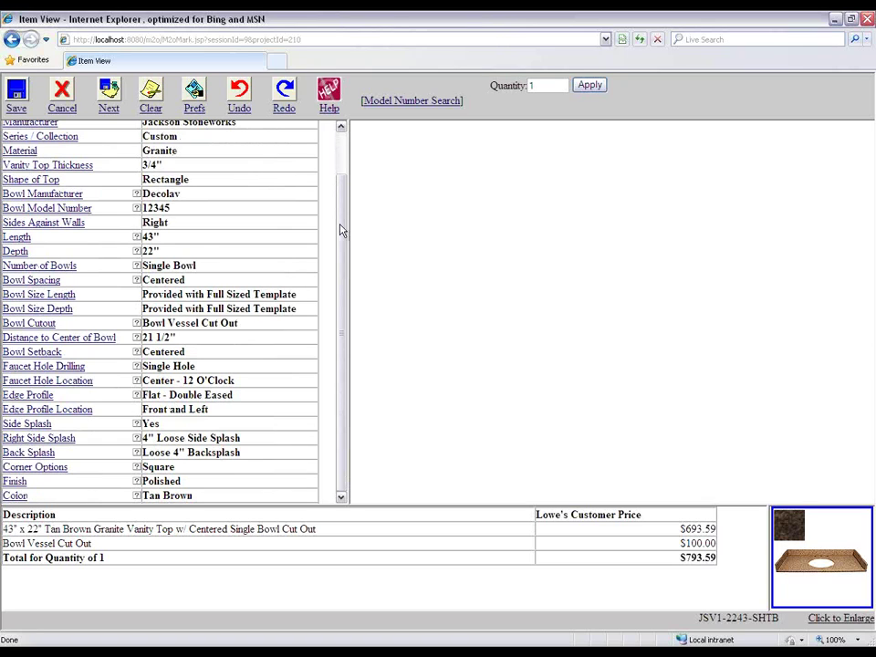
left_click_drag(340, 229, 342, 172)
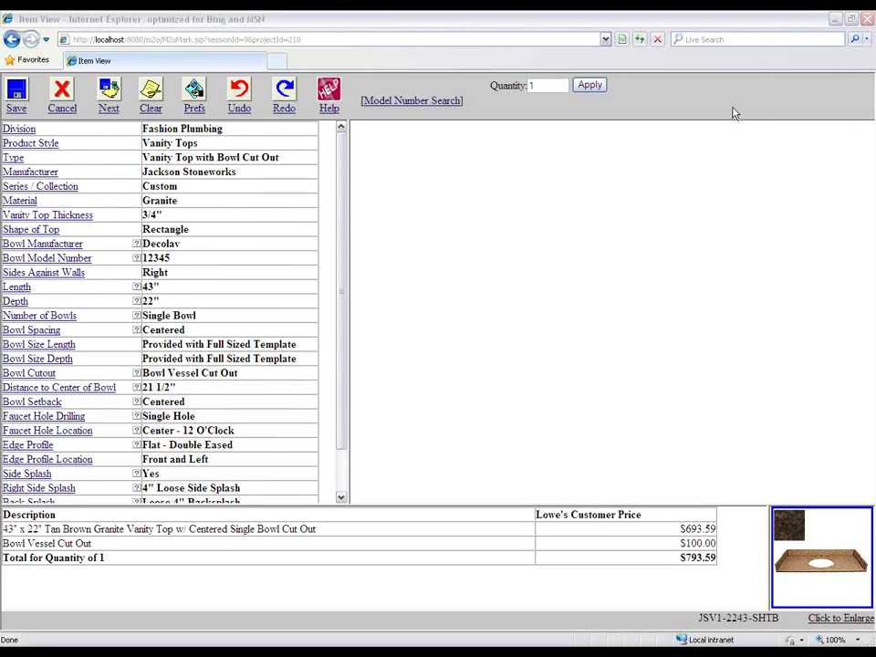
Step: Switch to the Jackson Stoneworks presentation in PowerPoint, run the slide show and advance to the Superior Shipping slide
key("alt+Tab")
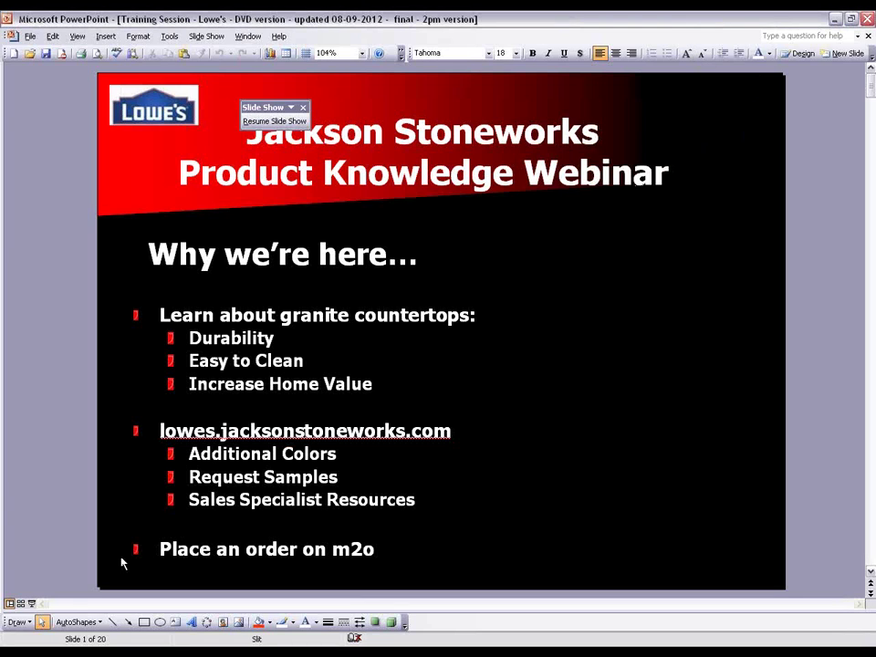
left_click(33, 603)
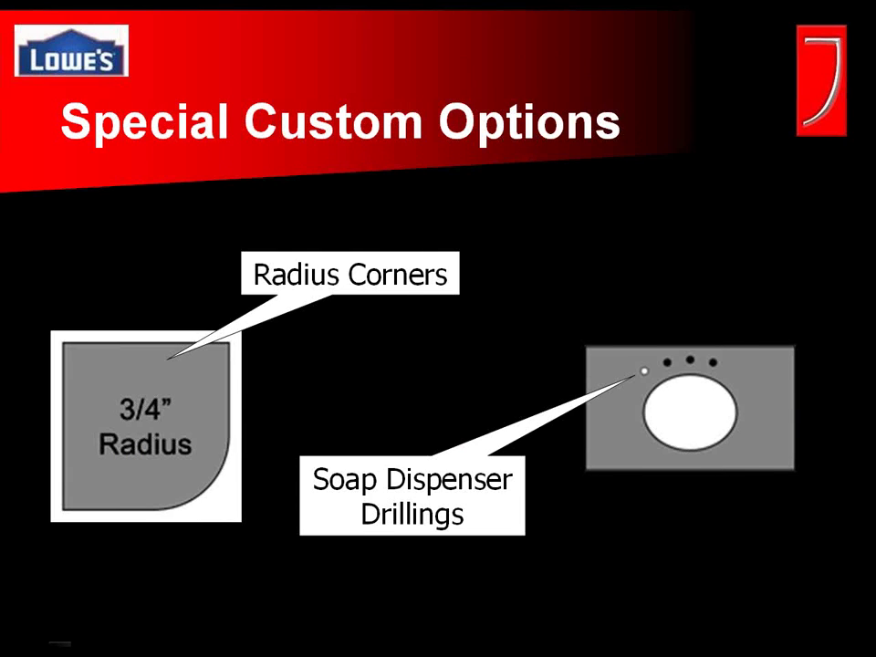
key("Right")
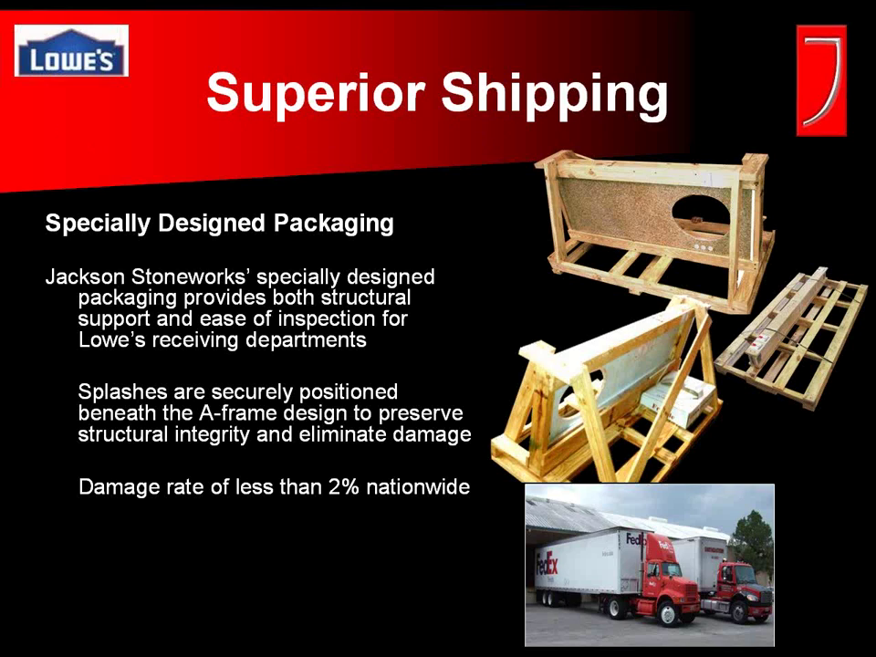